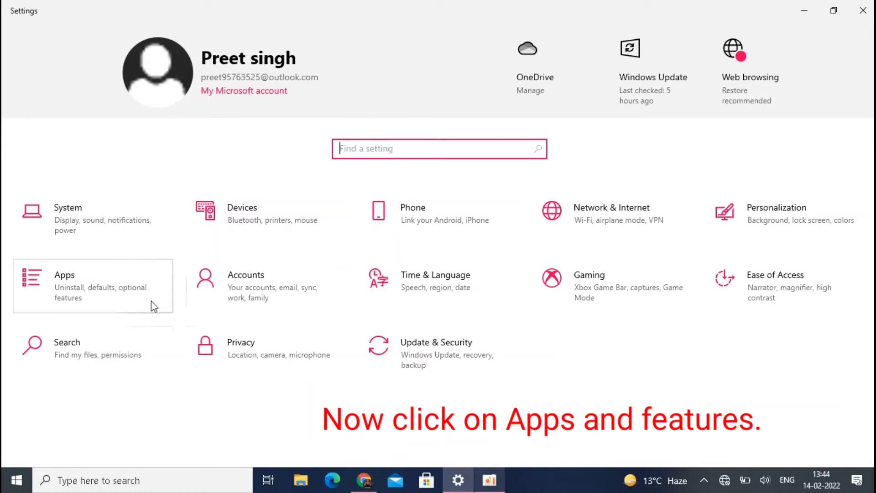
- Open the advanced options of Microsoft Store from the installed apps list in Apps & features
click(152, 299)
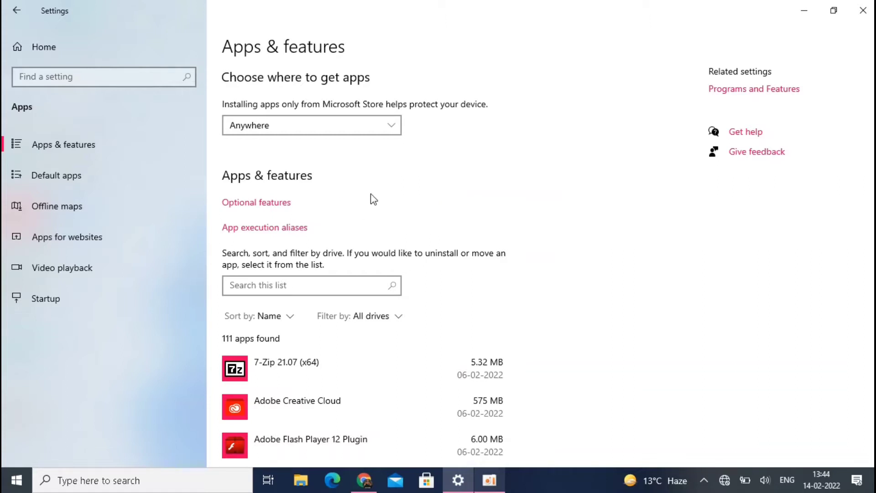
scroll(392, 237, down, 15)
click(411, 274)
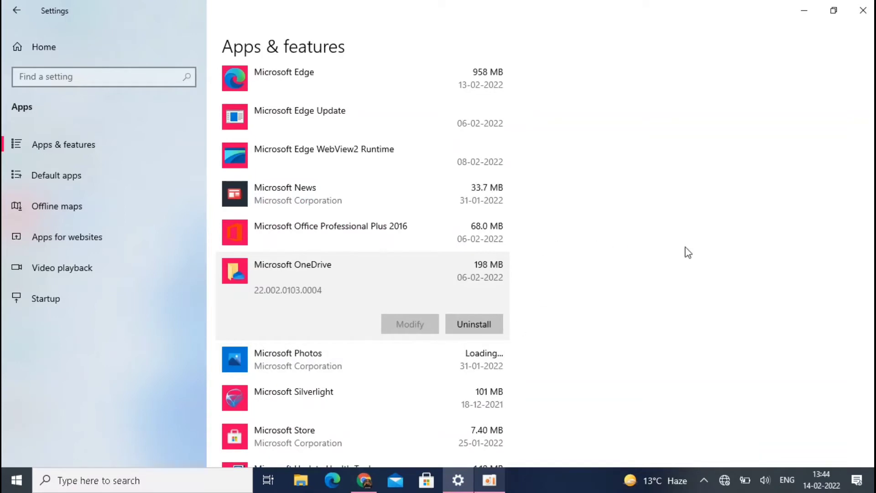
scroll(363, 265, down, 20)
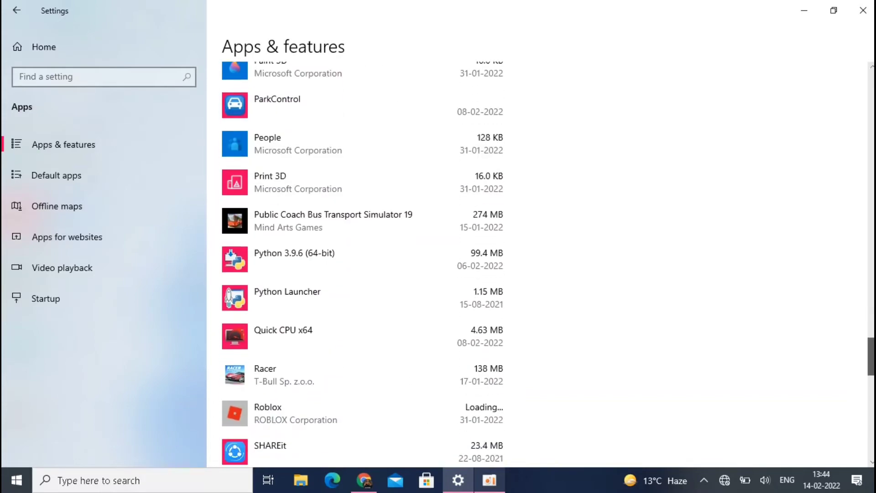
scroll(363, 264, up, 20)
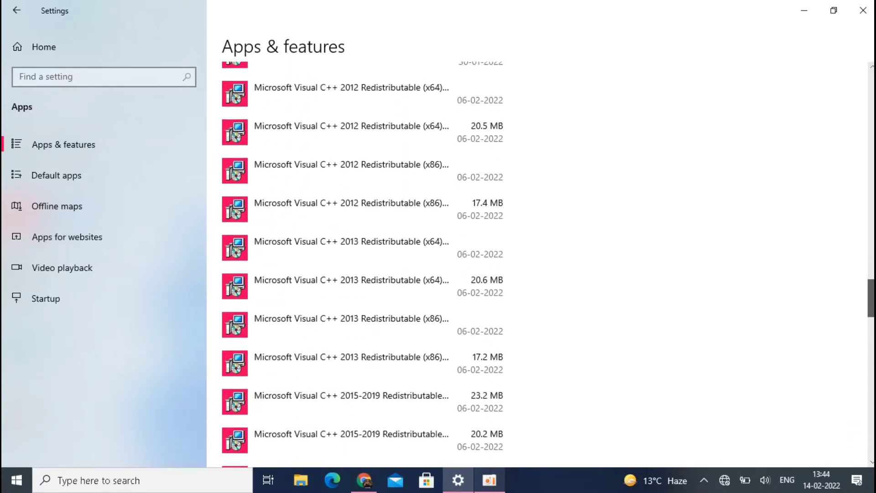
scroll(362, 264, down, 12)
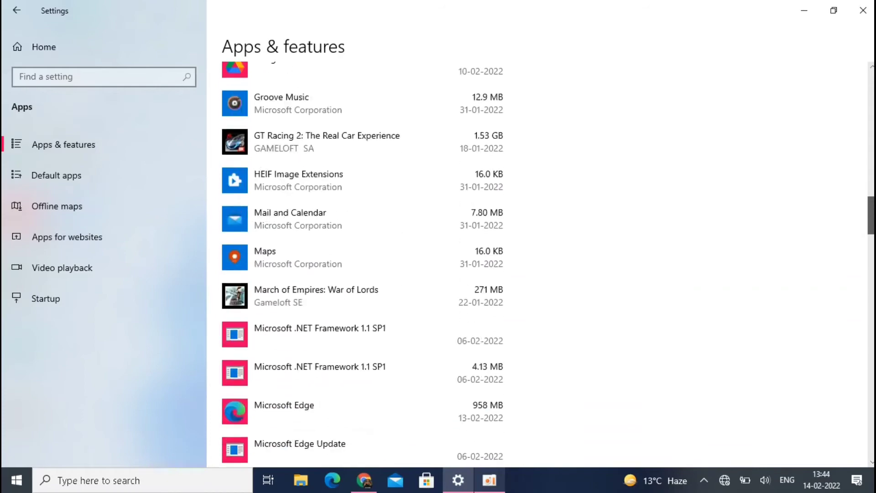
click(363, 264)
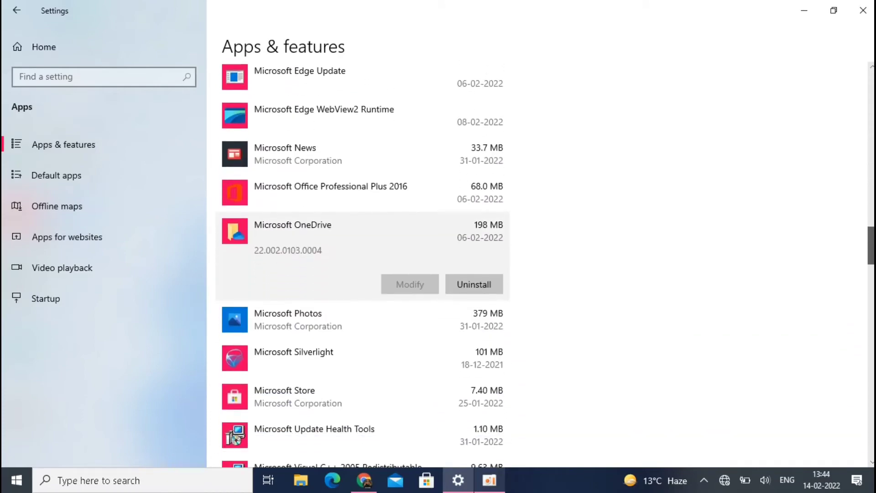
scroll(691, 203, down, 4)
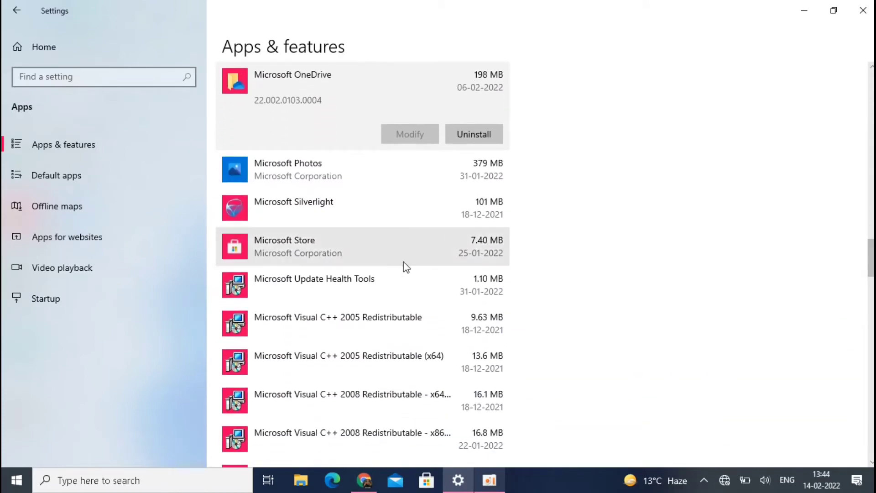
click(405, 265)
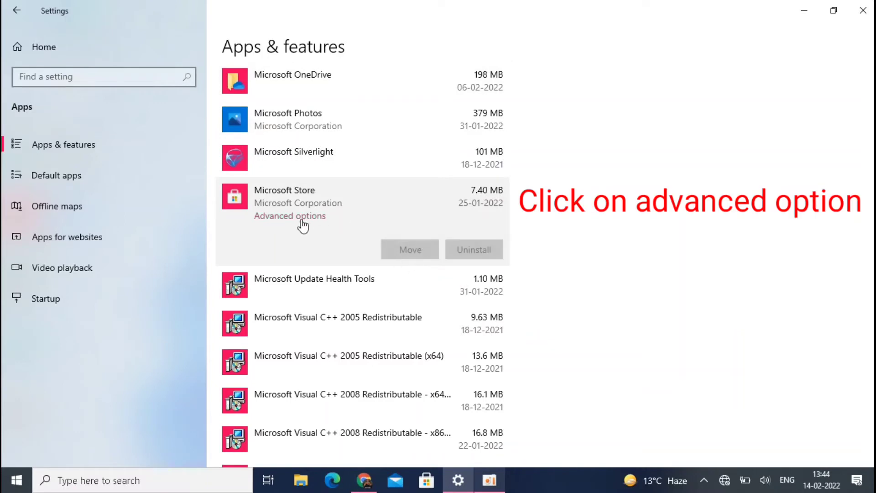
click(296, 217)
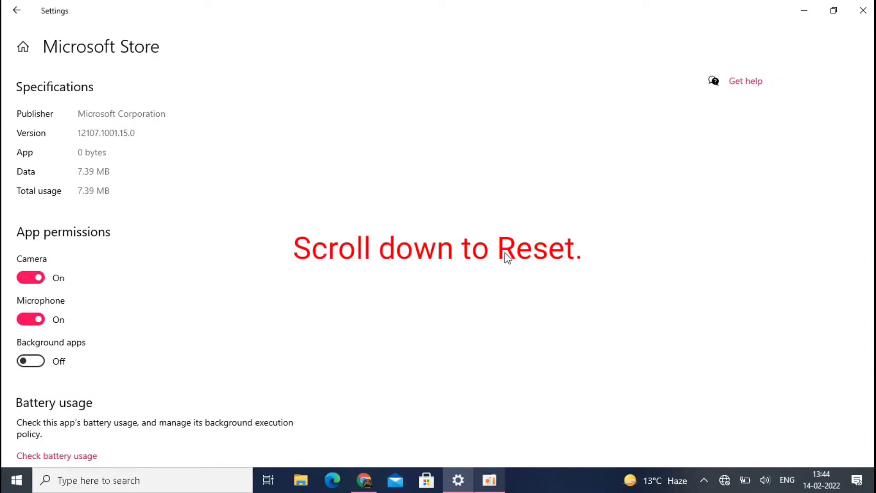
- Reset the Microsoft Store app, confirm deletion of its data, and close Settings
scroll(438, 268, down, 8)
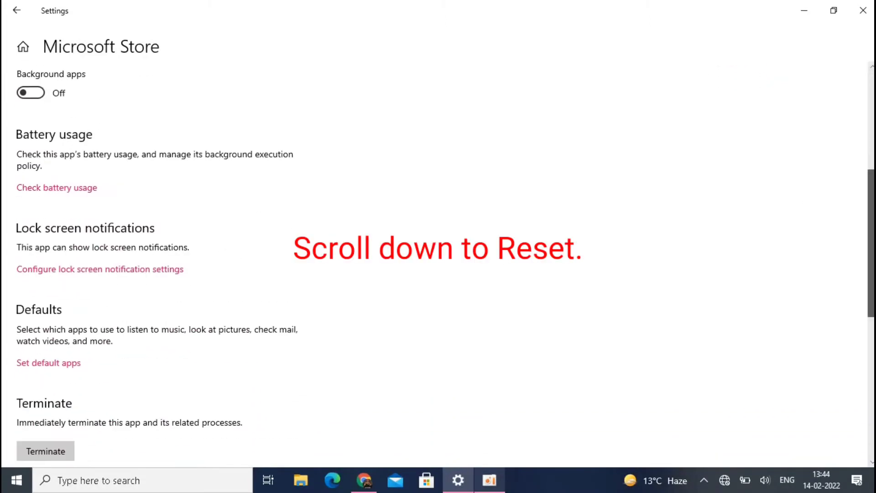
scroll(438, 268, down, 8)
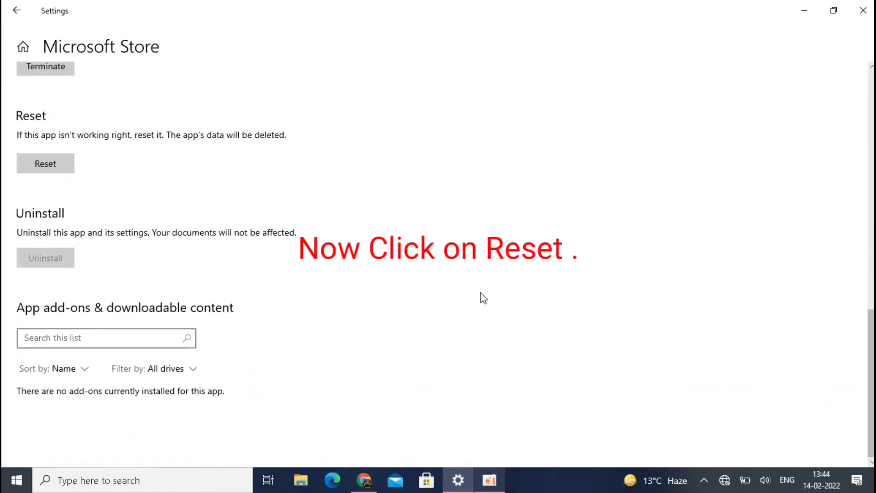
click(51, 160)
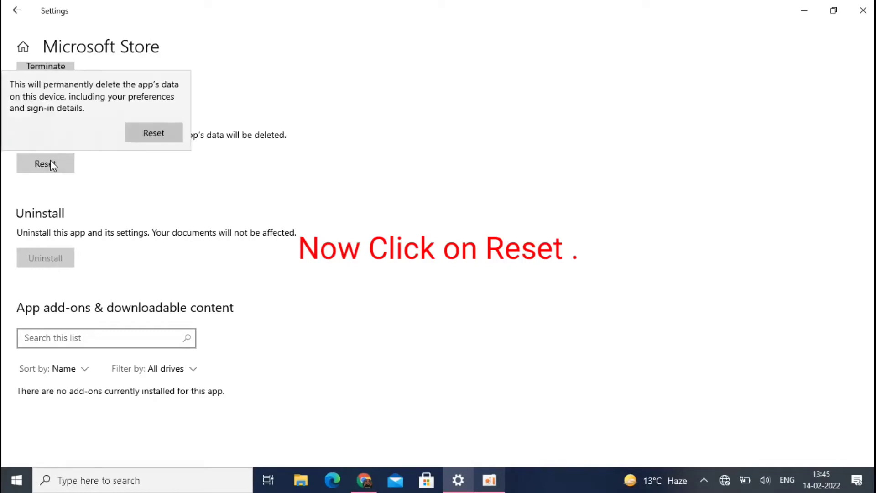
click(146, 133)
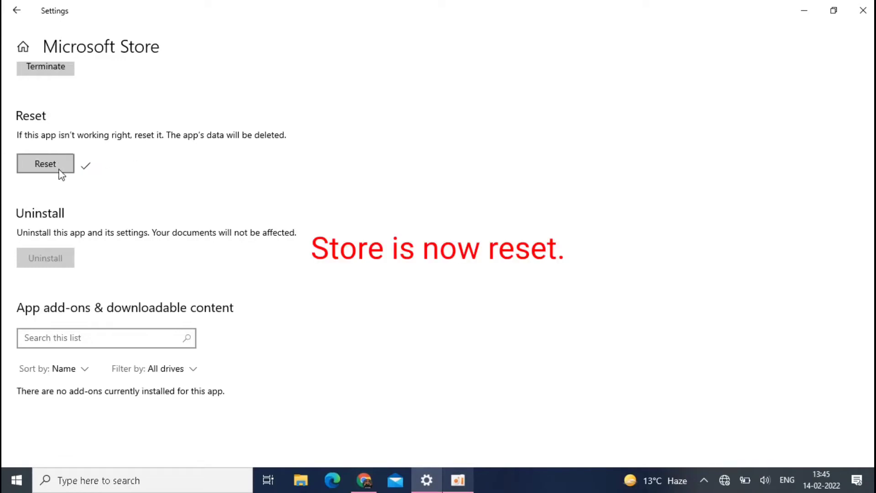
click(866, 6)
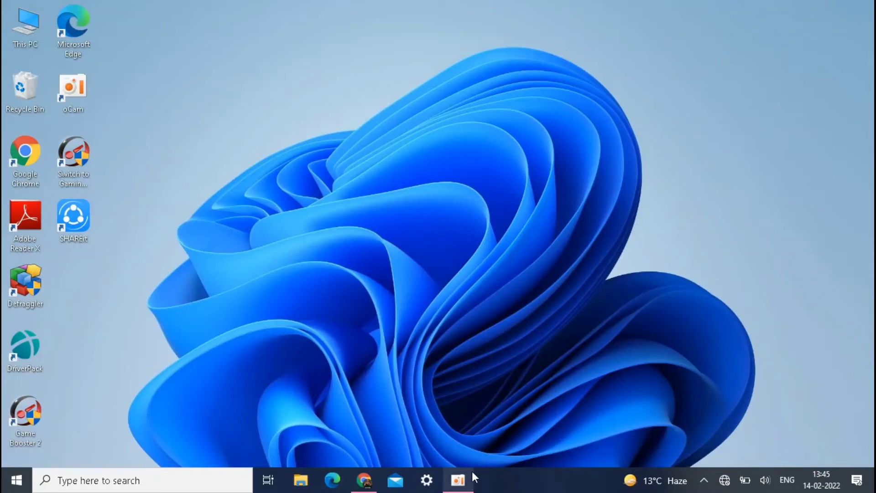
click(16, 479)
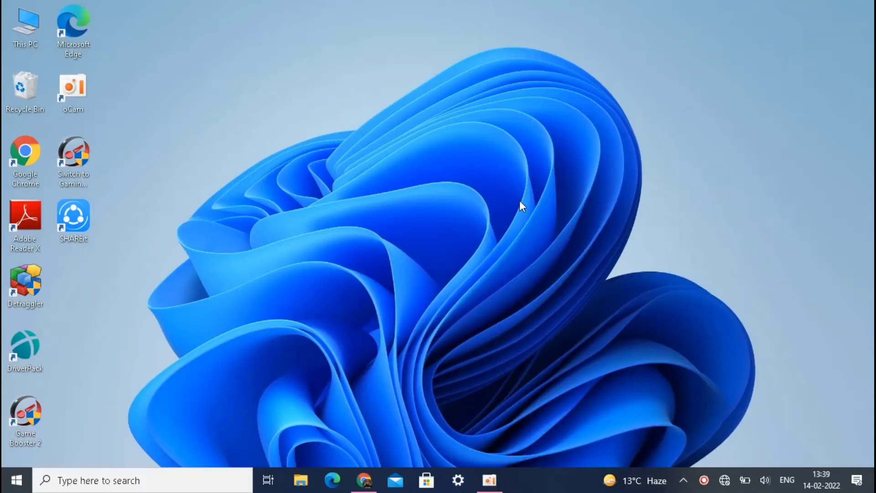
right_click(522, 205)
click(447, 242)
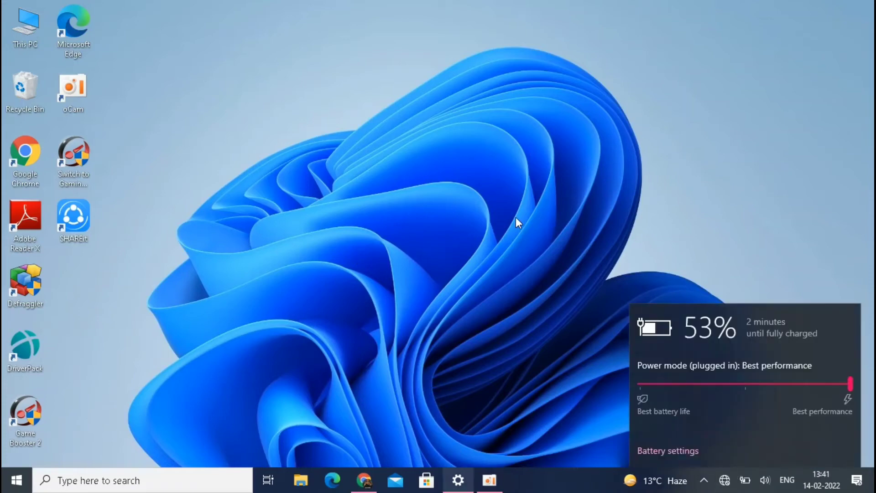
click(515, 217)
right_click(513, 216)
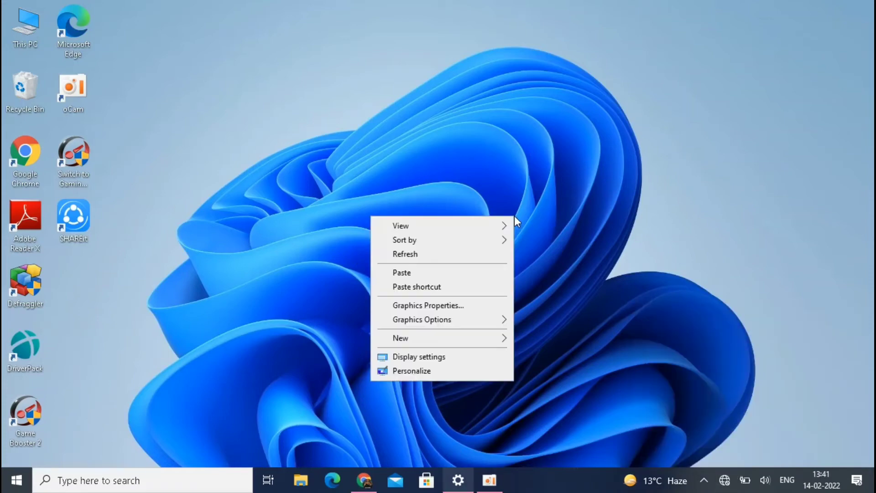
click(432, 255)
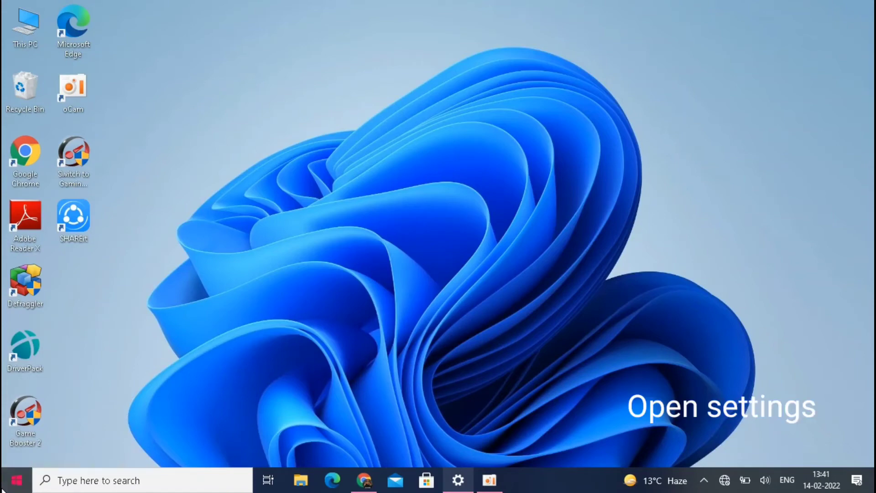
- Open Settings, return to its home page, and go to the Region page of Time & Language
click(16, 480)
click(9, 432)
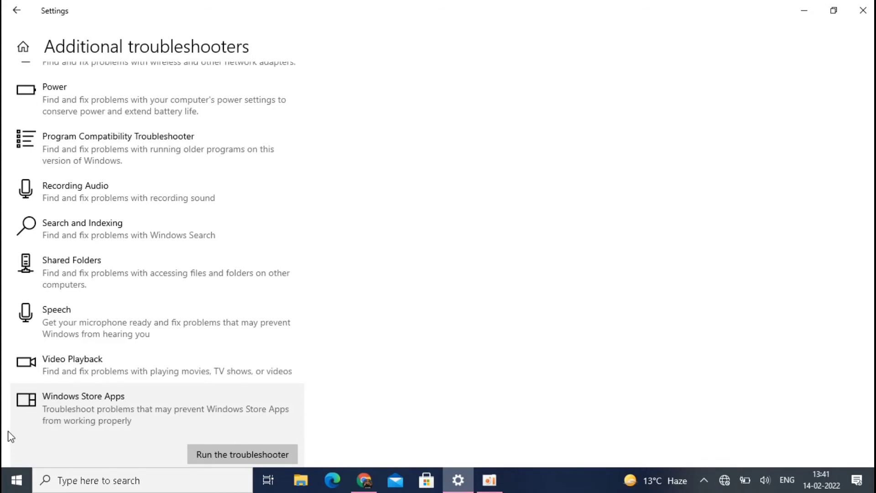
click(23, 46)
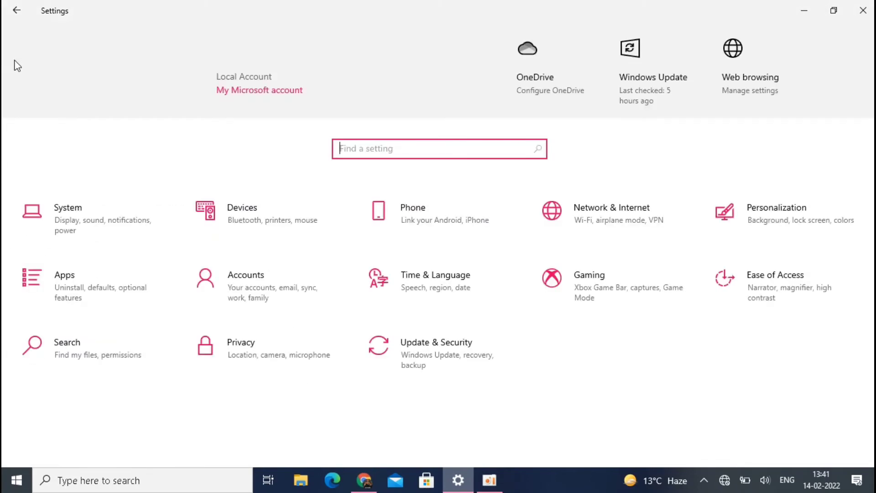
click(377, 153)
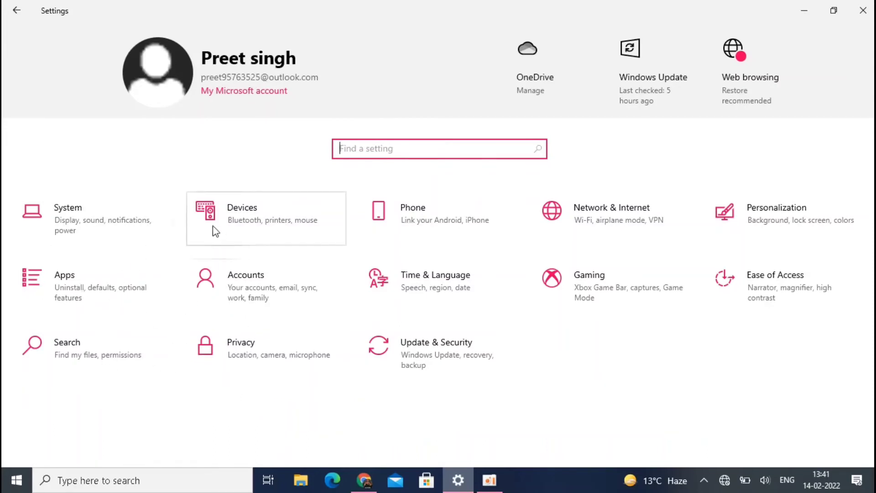
click(406, 289)
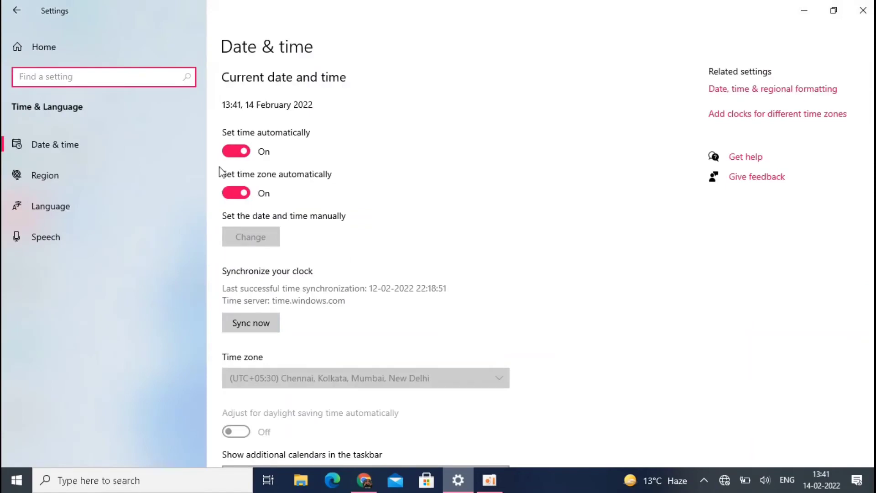
click(103, 176)
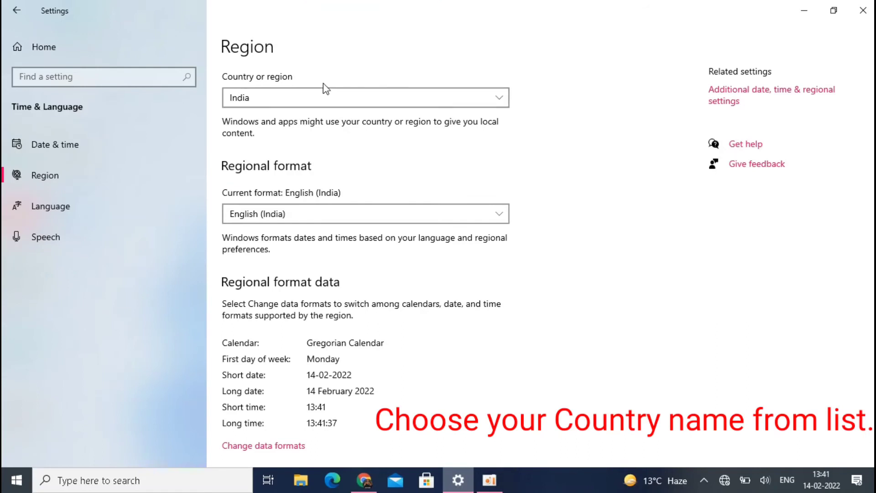
- Choose India as the country or region
click(316, 92)
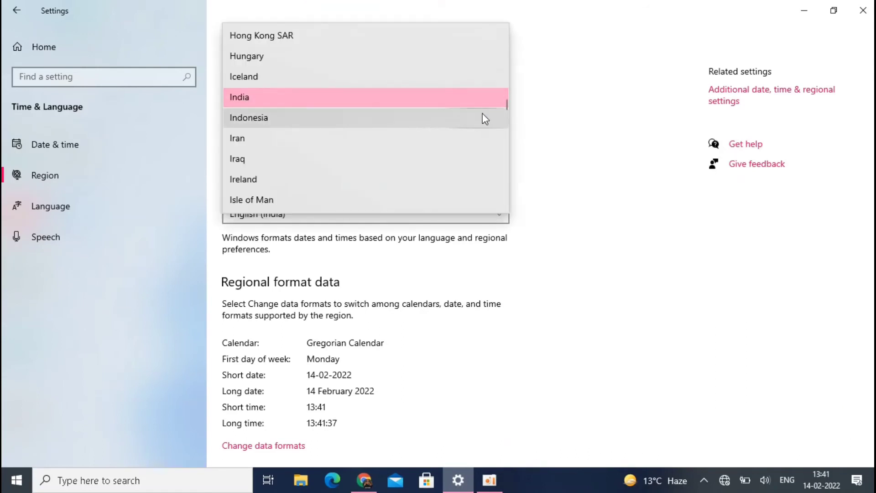
mouse_move(506, 105)
mouse_down()
mouse_move(504, 169)
mouse_move(505, 67)
mouse_move(504, 112)
mouse_move(504, 100)
mouse_up()
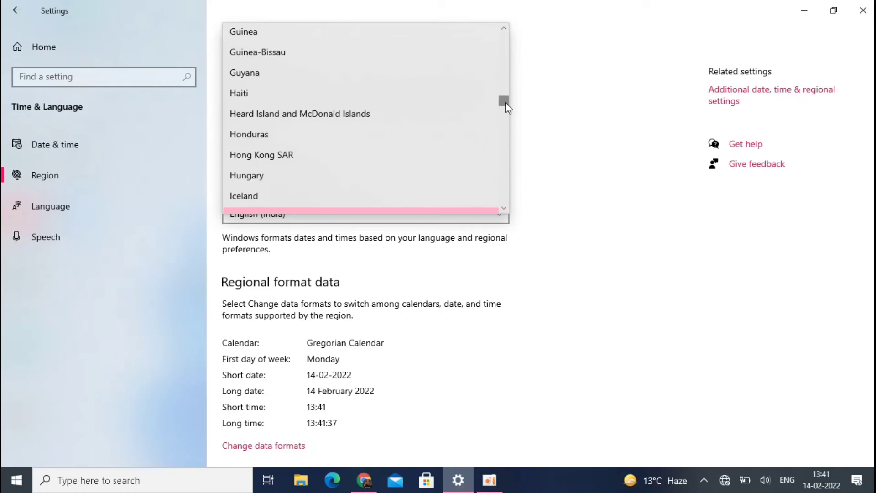
scroll(506, 107, down, 3)
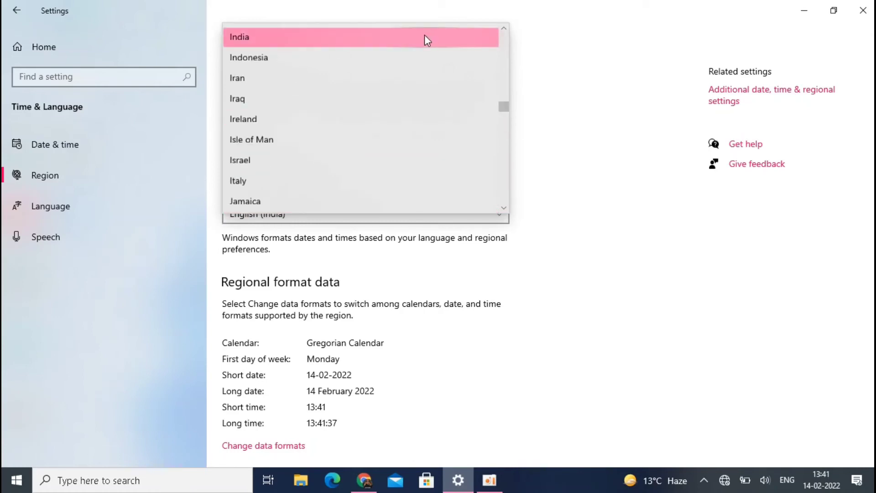
click(424, 37)
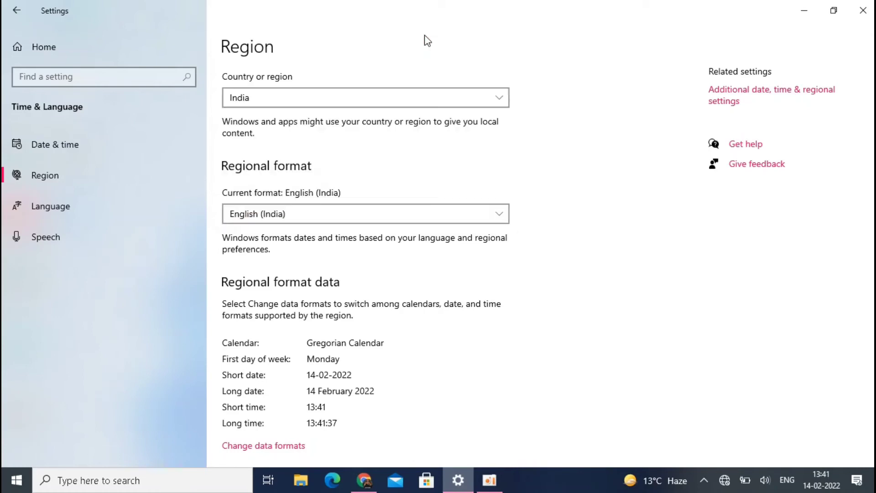
- Choose English (India) as the regional format and close Settings
click(459, 218)
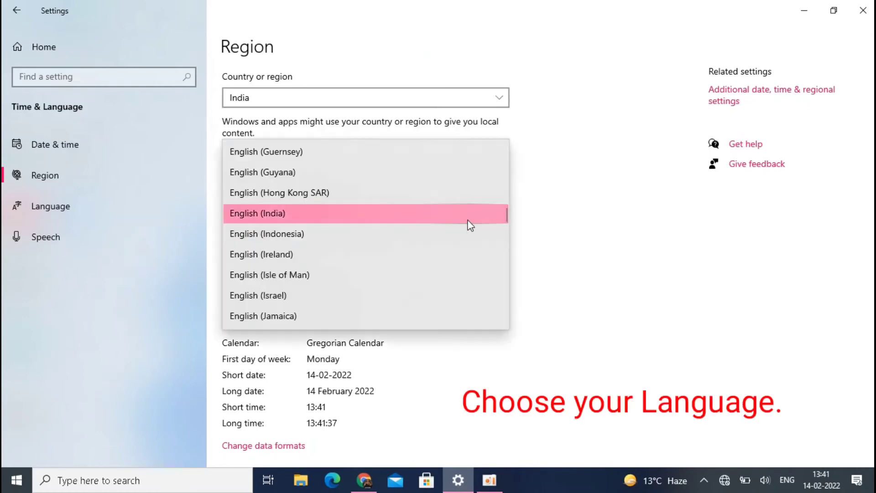
click(369, 214)
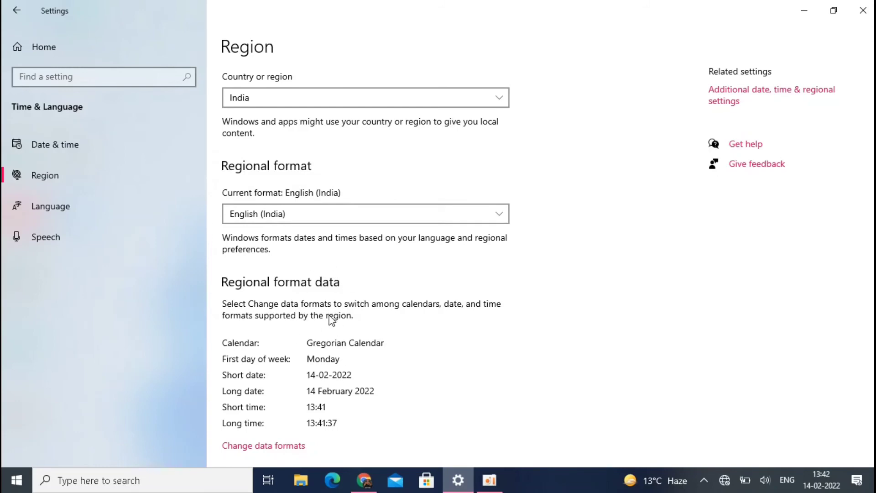
click(871, 5)
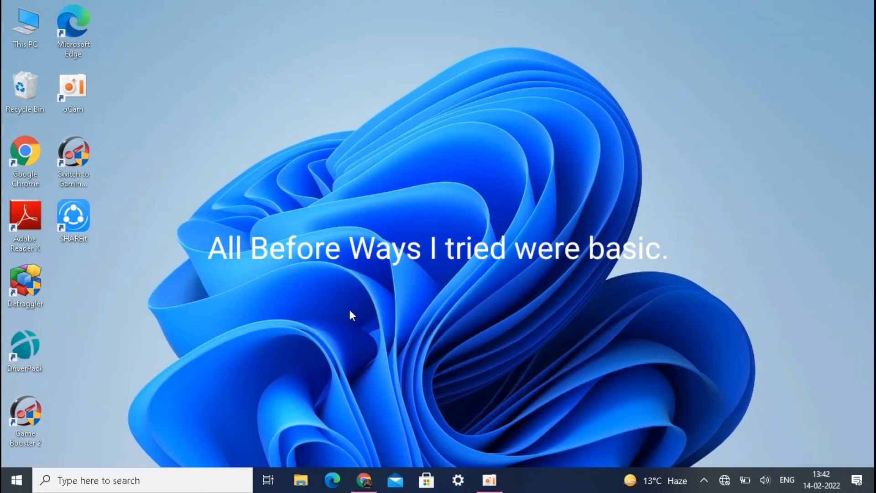
- Switch to File Explorer, open the LTSC-Add-MicrosoftStore-master folder in Downloads, and select the subfolder of the same name
click(300, 482)
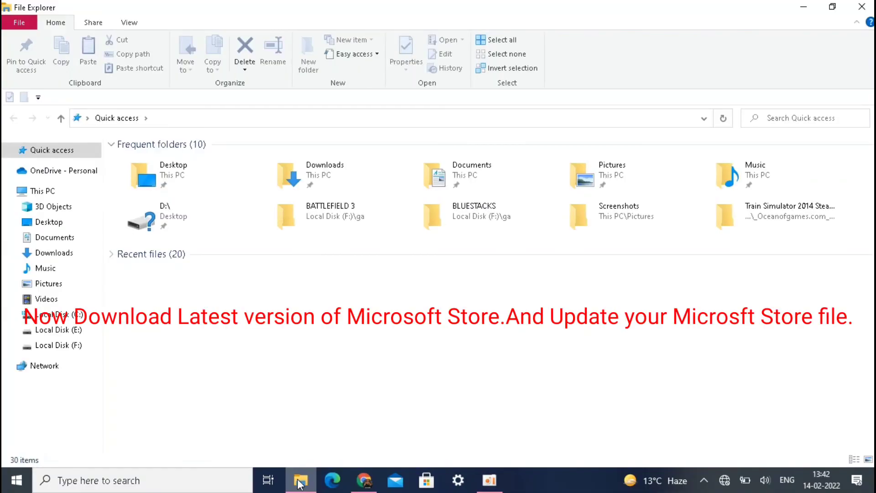
click(55, 253)
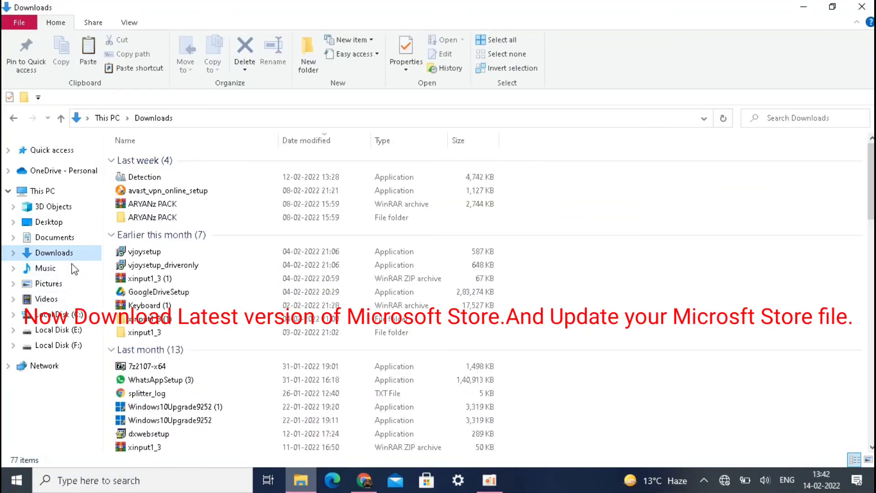
drag(871, 206, 872, 424)
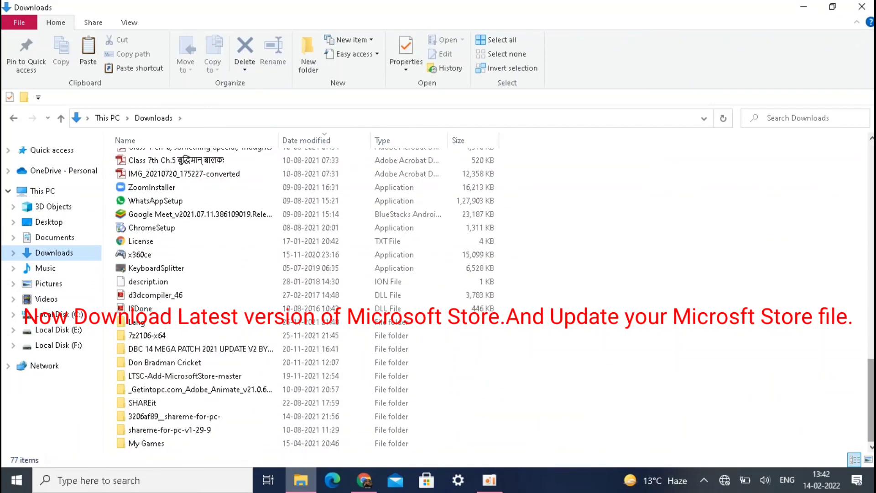
double_click(341, 377)
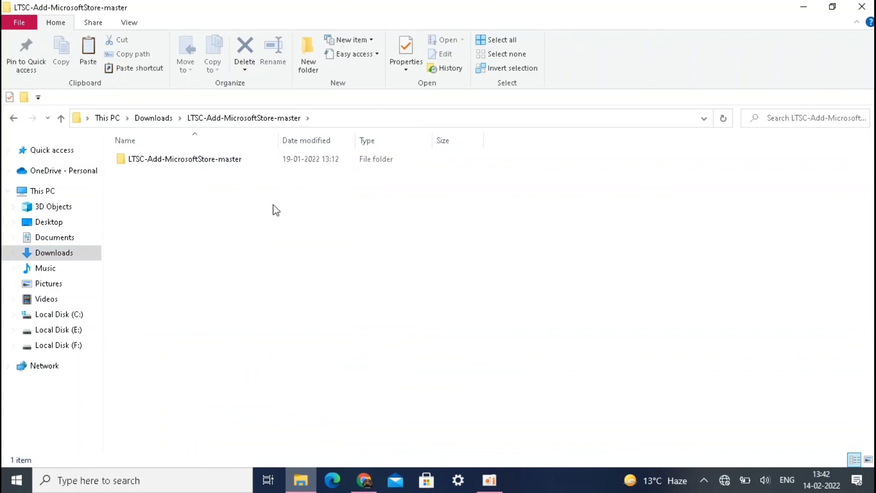
click(266, 162)
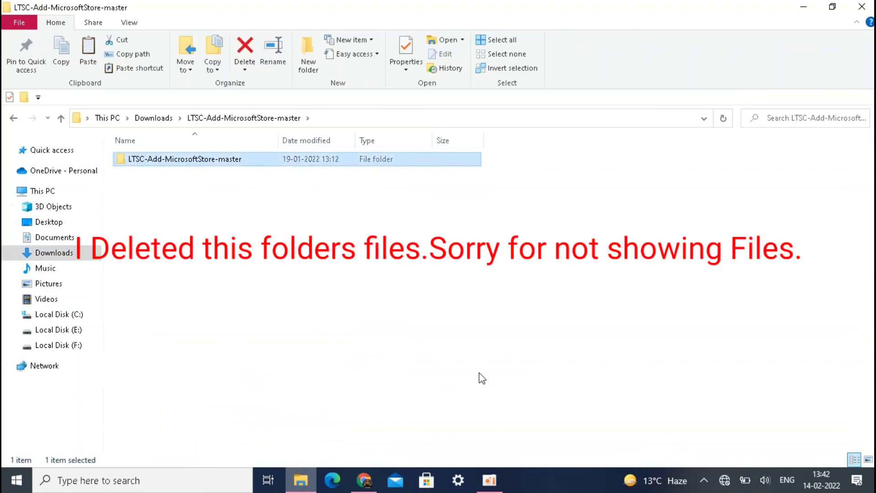